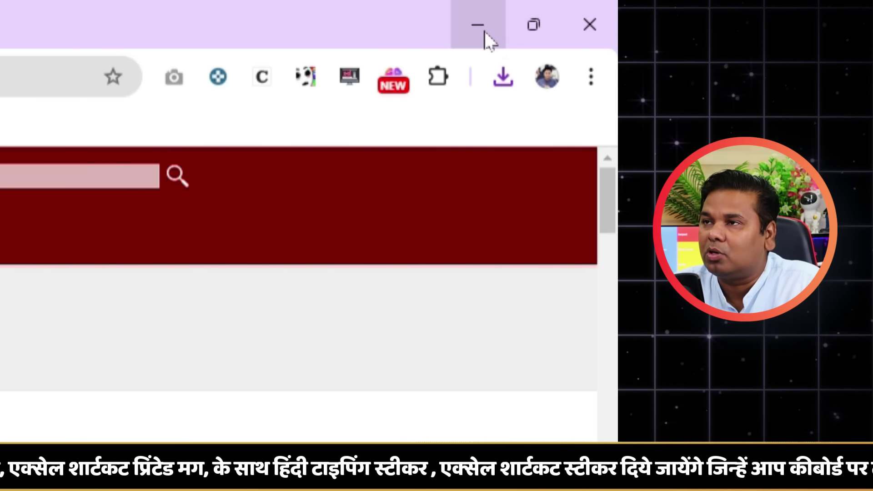
Locate the downloaded PortableApps.com Platform installer in the Downloads folder and delete the duplicate copy
left_click(503, 76)
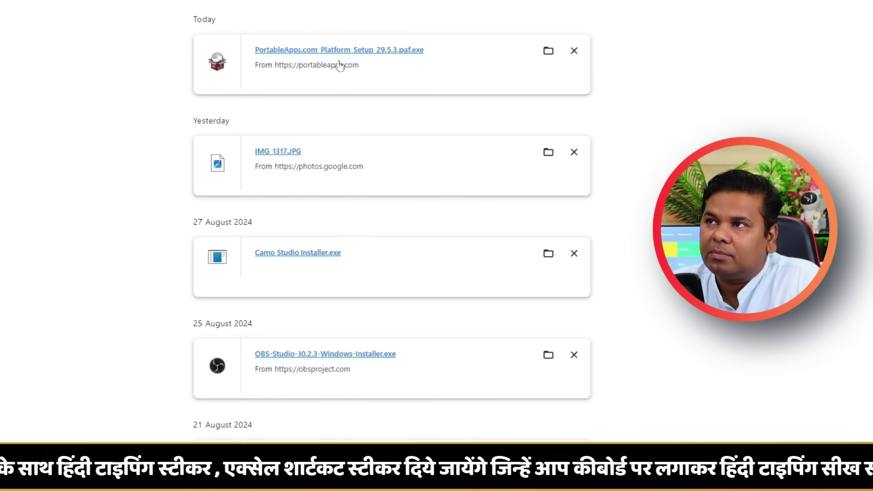
left_click(548, 50)
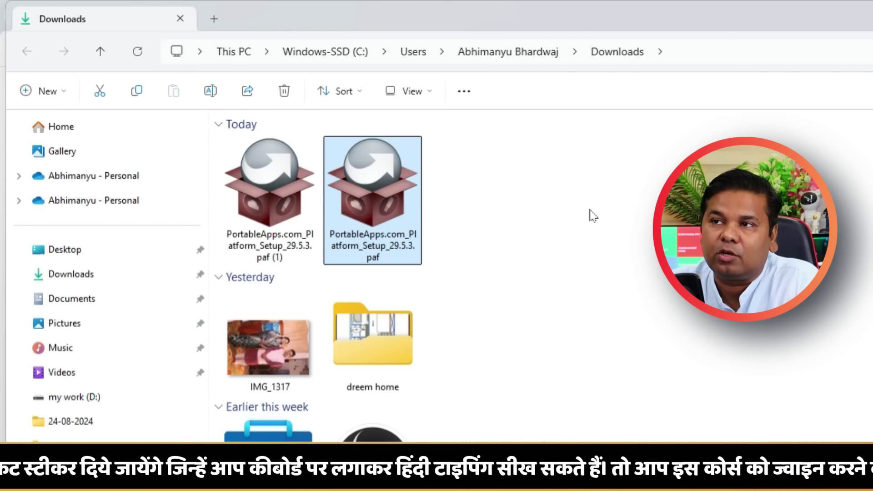
key("Delete")
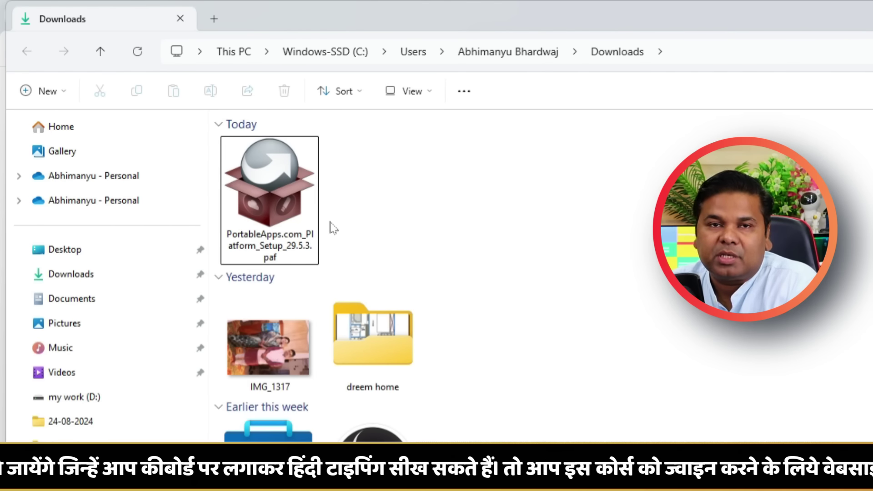
Run the remaining PortableApps.com_Platform_Setup_29.5.3.paf installer with English as the installer language
left_click(283, 178)
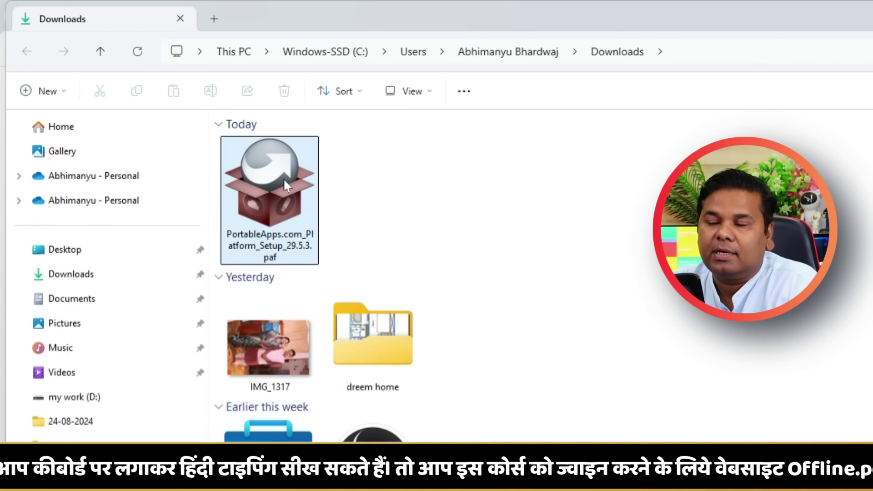
double_click(282, 178)
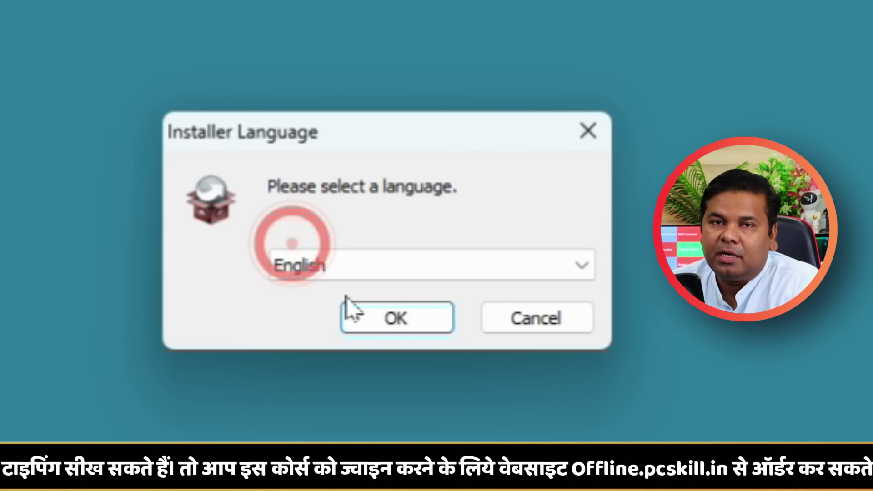
left_click(415, 324)
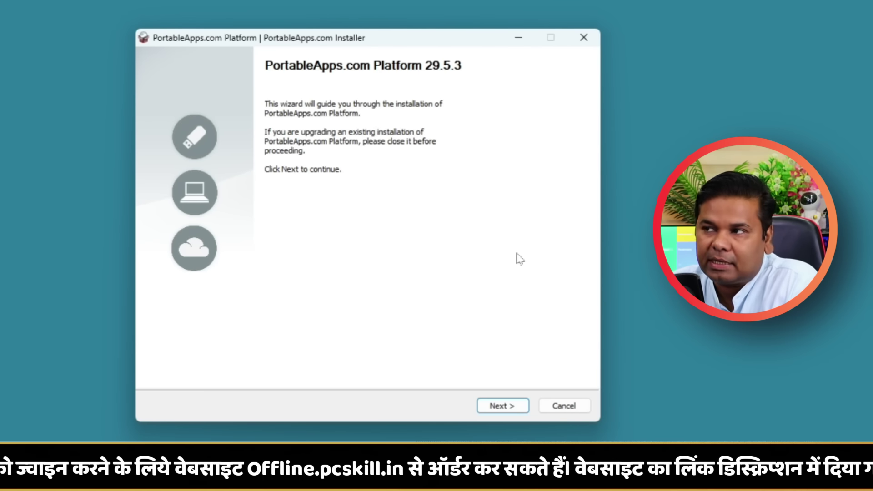
Accept the PortableApps.com Platform license agreement and continue with the New Install type
left_click(509, 409)
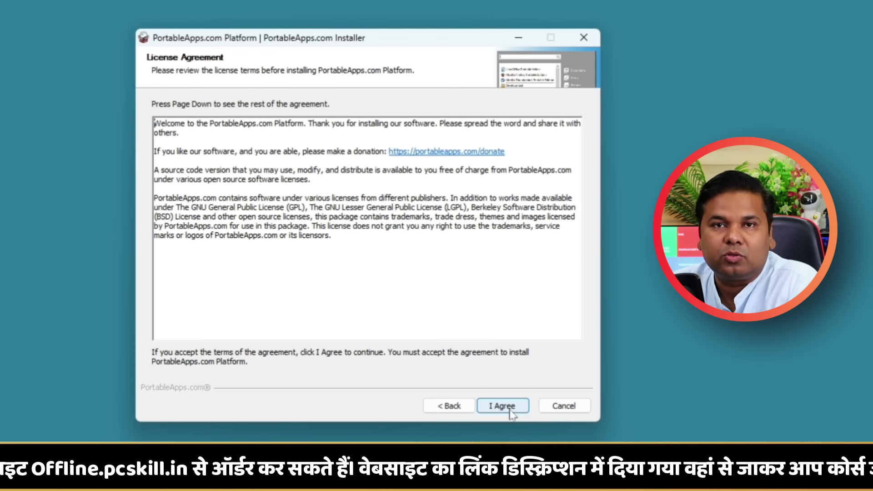
left_click(511, 412)
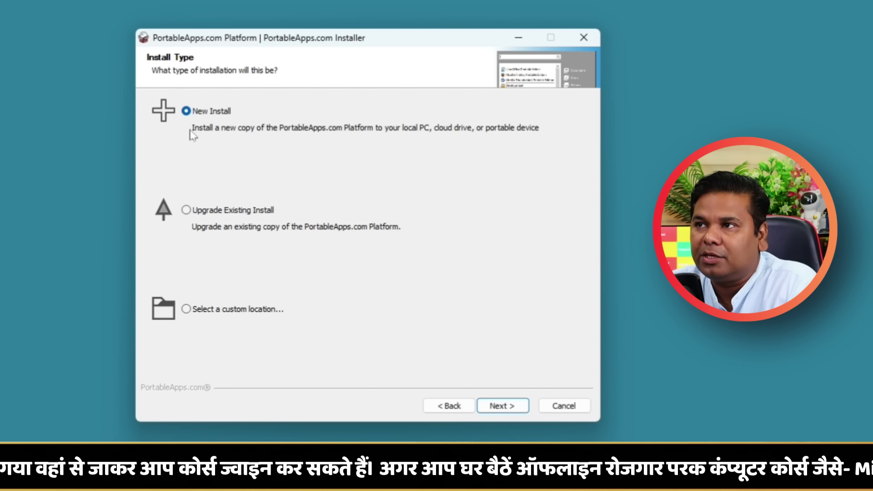
left_click(502, 406)
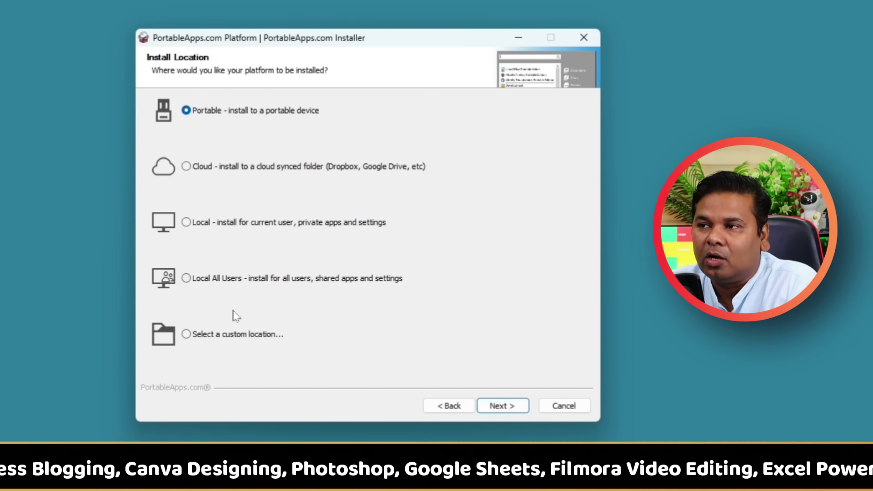
Choose the Portable install location with E:\ as the target device, checking the USB drive in File Explorer
left_click(187, 334)
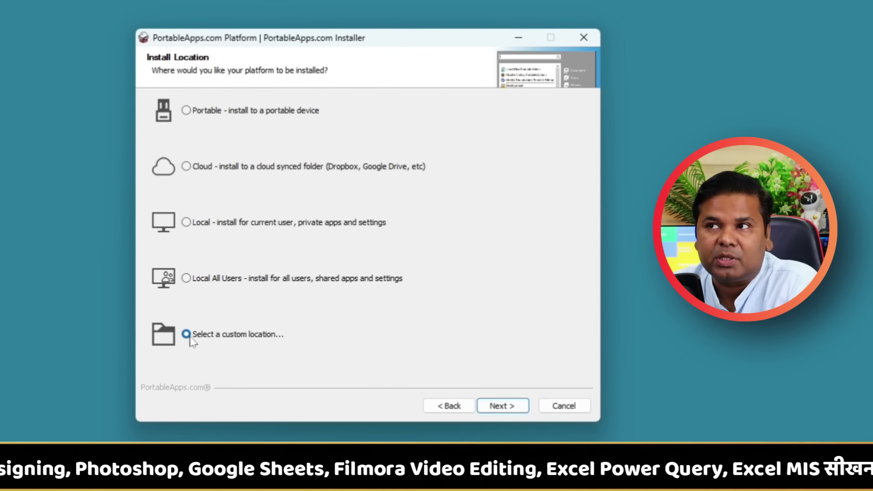
left_click(186, 111)
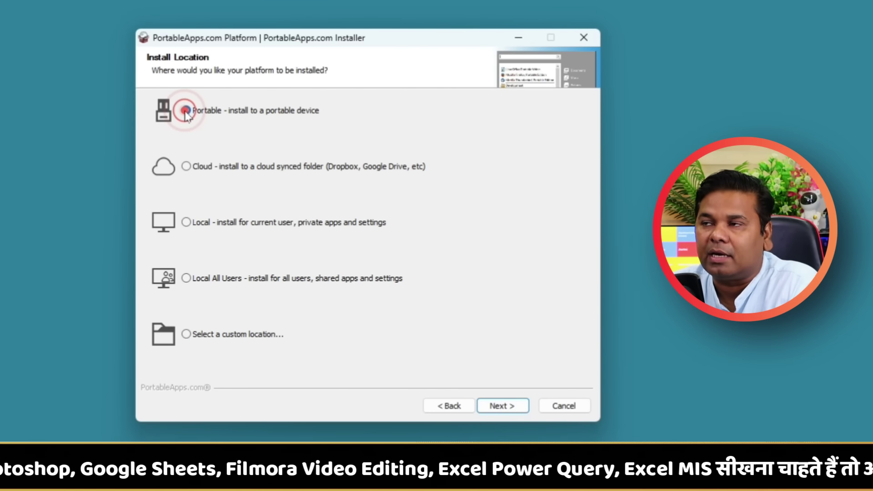
left_click(501, 409)
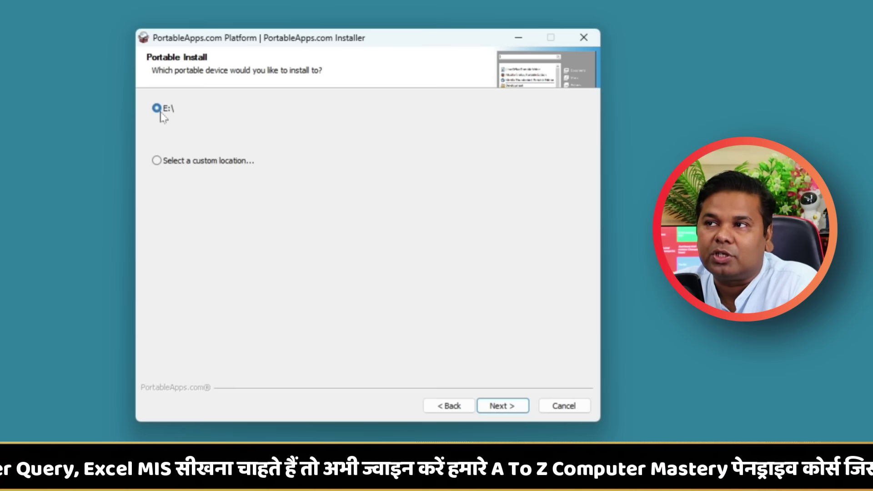
left_click(160, 111)
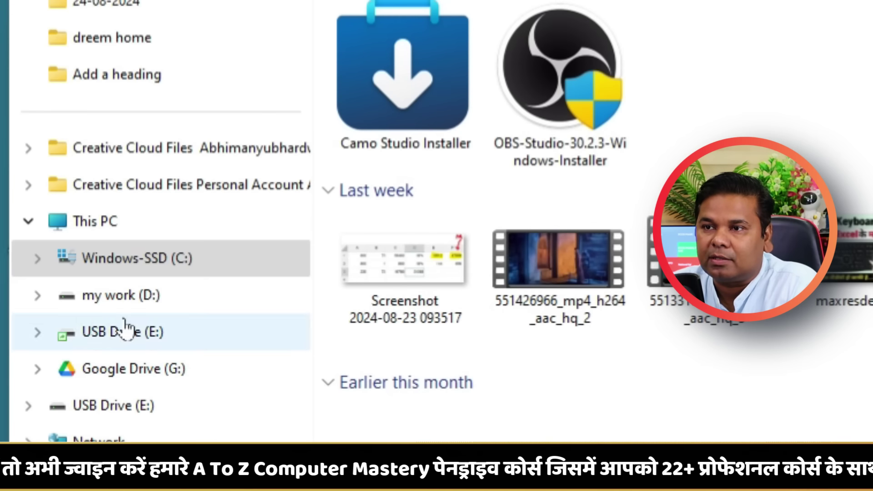
left_click(90, 230)
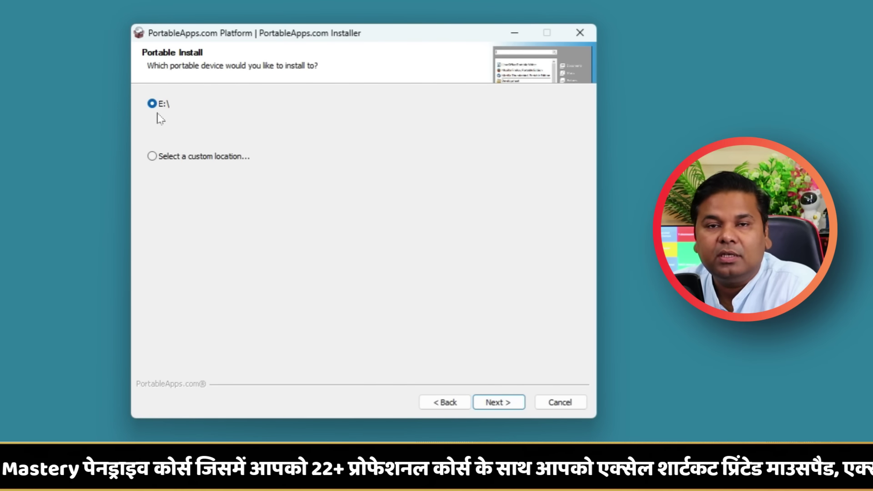
Install the platform to the E:\ drive and finish the wizard with Run PortableApps.com Platform enabled
left_click(500, 400)
left_click(506, 400)
left_click(507, 406)
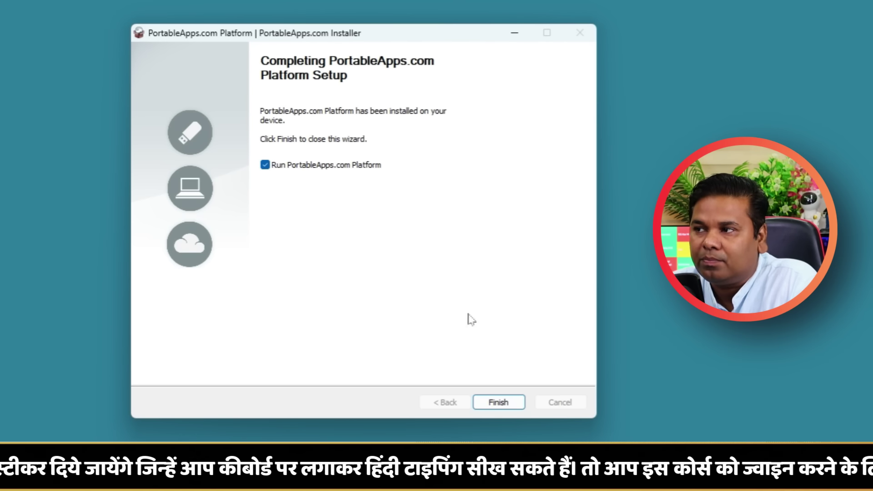
left_click(505, 403)
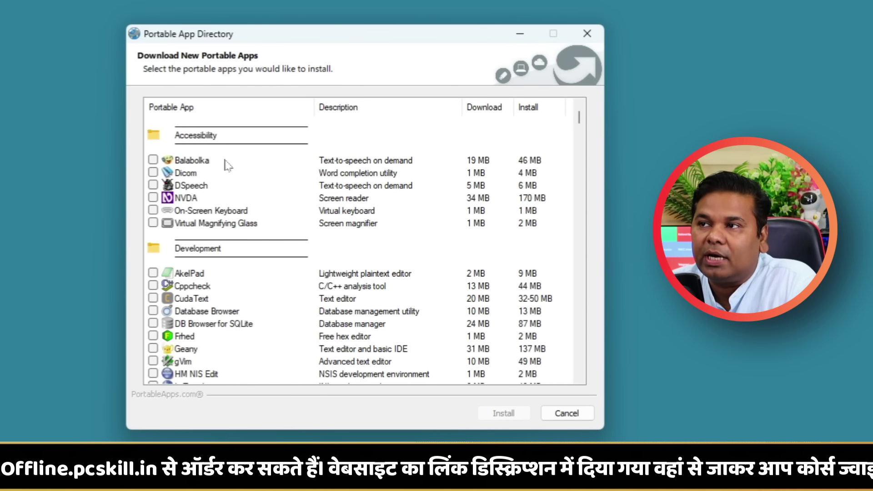
Skim the Portable App Directory list down to its last entries and return to its beginning
left_click_drag(575, 119, 562, 394)
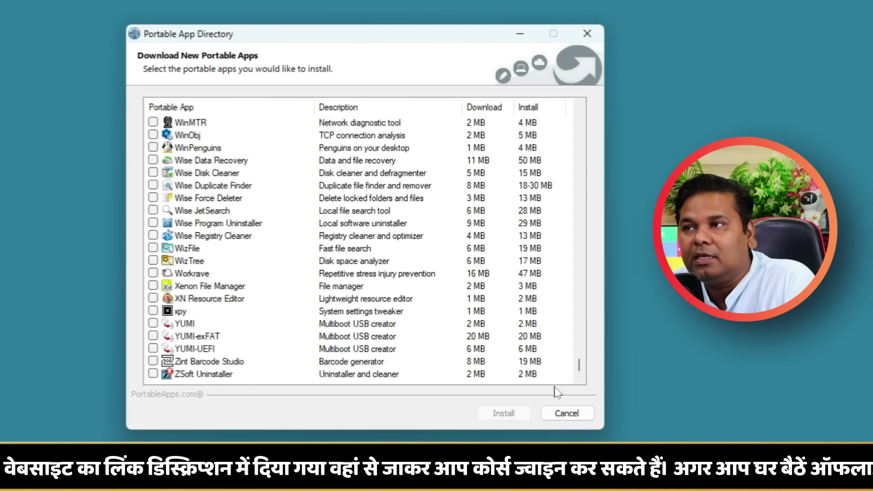
scroll(321, 359, "up", 1)
scroll(322, 359, "up", 6)
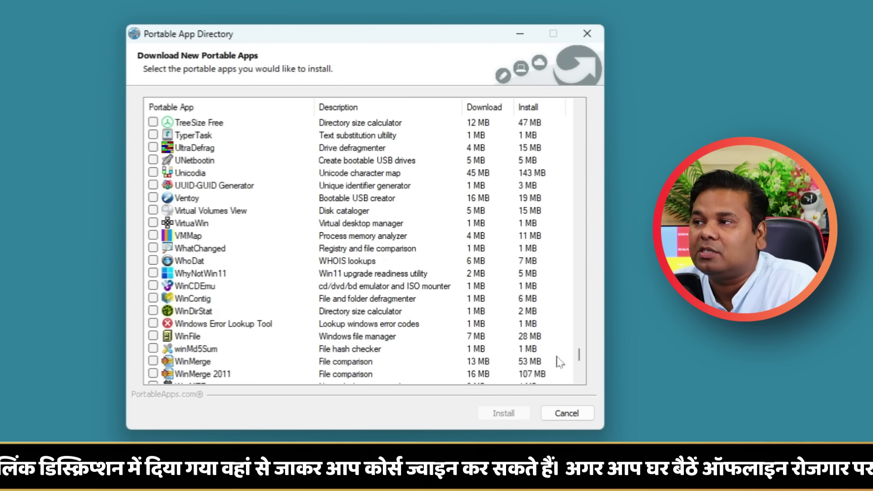
left_click(577, 362)
left_click_drag(576, 362, 584, 112)
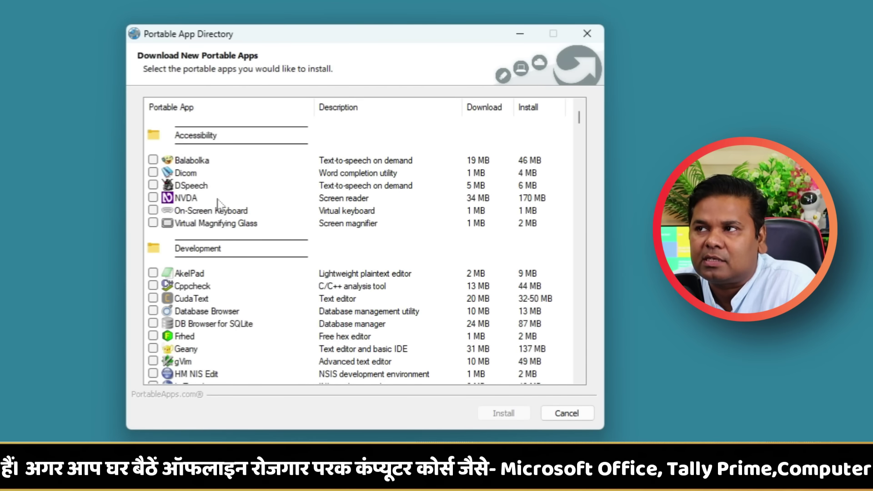
Examine the apps offered in the Accessibility, Development, Education and Games categories of the directory
scroll(214, 248, "down", 3)
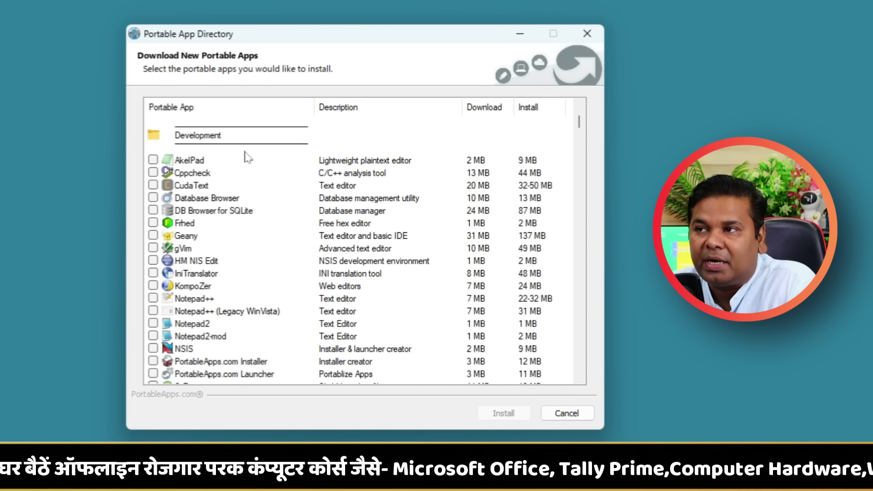
scroll(248, 161, "down", 3)
scroll(245, 166, "down", 2)
scroll(244, 174, "down", 3)
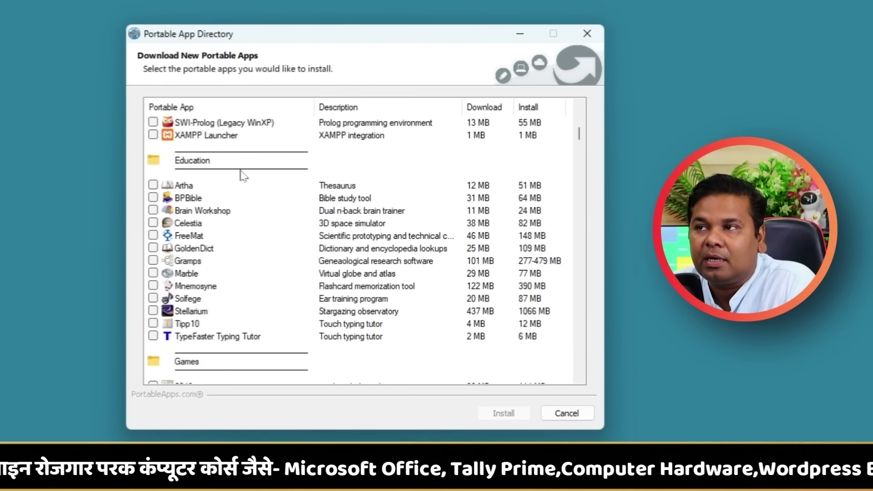
scroll(218, 246, "down", 2)
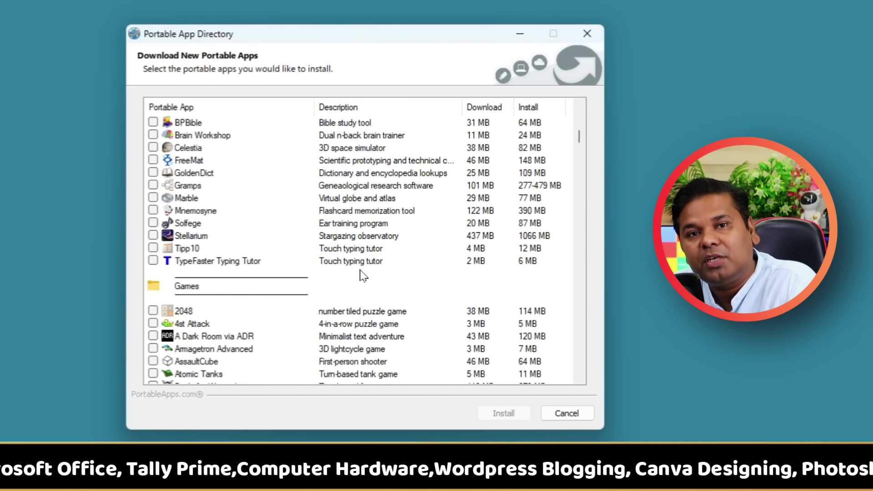
scroll(341, 279, "down", 3)
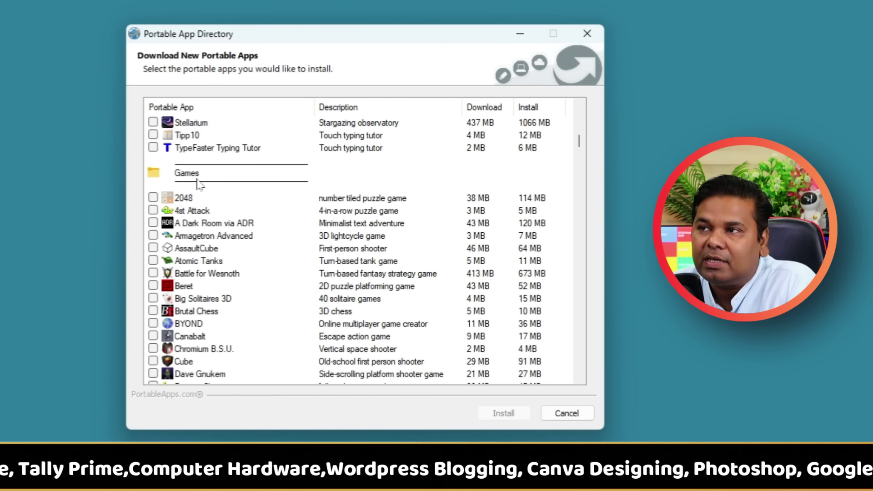
scroll(199, 191, "down", 2)
scroll(195, 206, "down", 10)
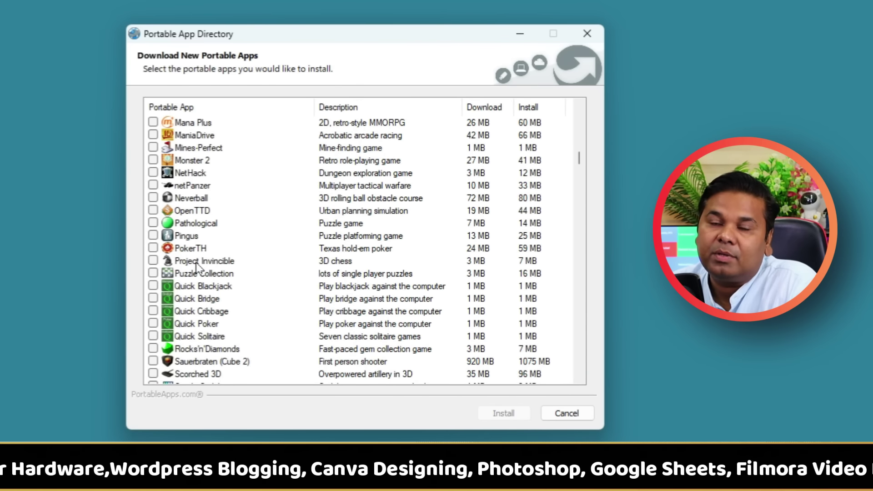
scroll(197, 266, "down", 15)
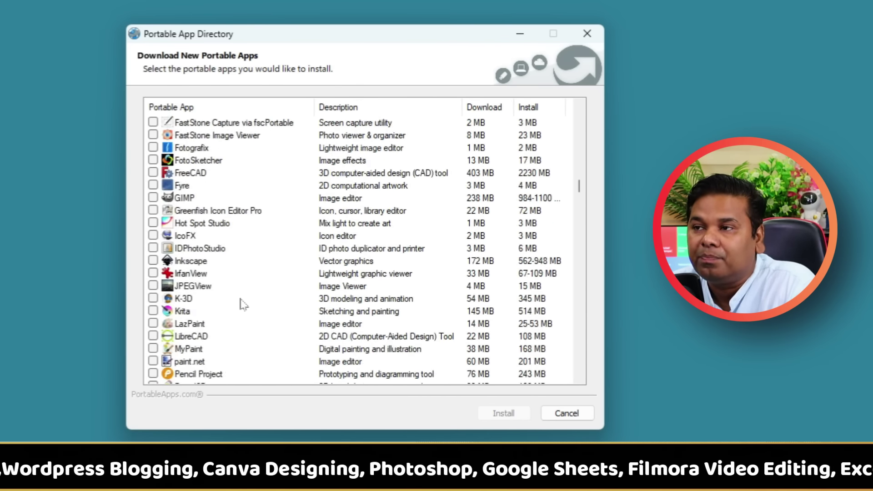
Examine the apps offered in the Graphics and Pictures category of the directory
scroll(243, 300, "up", 4)
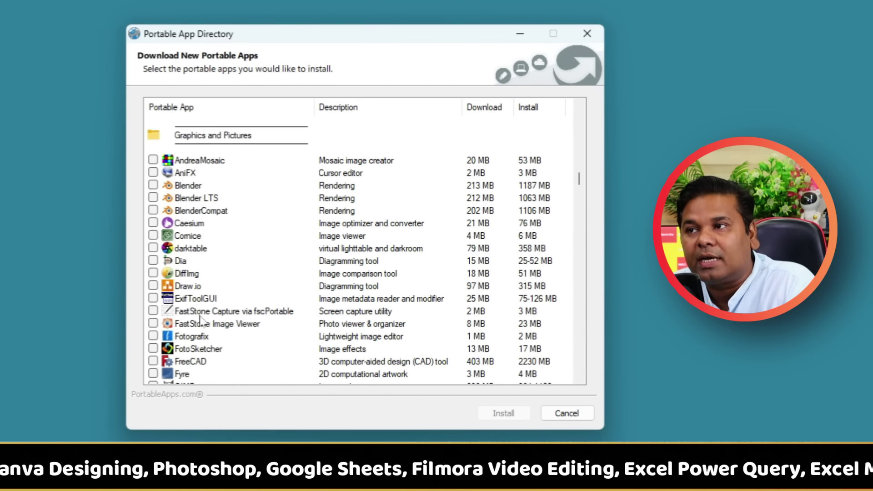
scroll(202, 355, "up", 1)
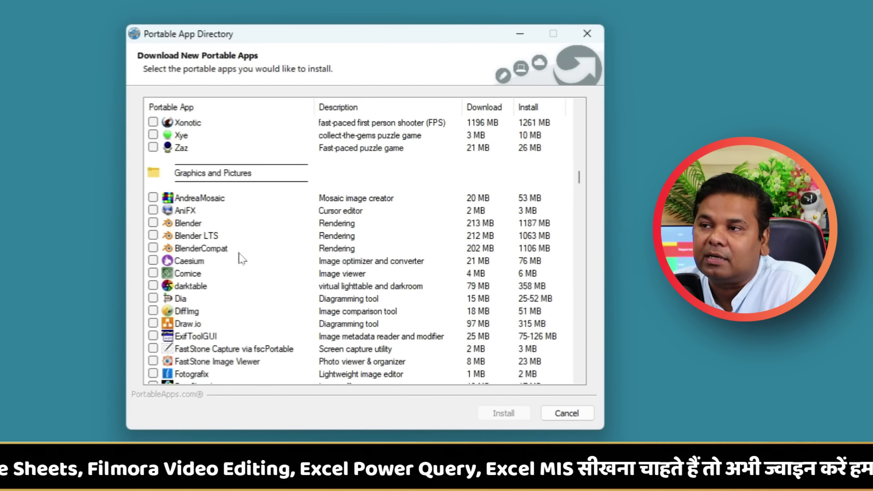
scroll(242, 258, "down", 3)
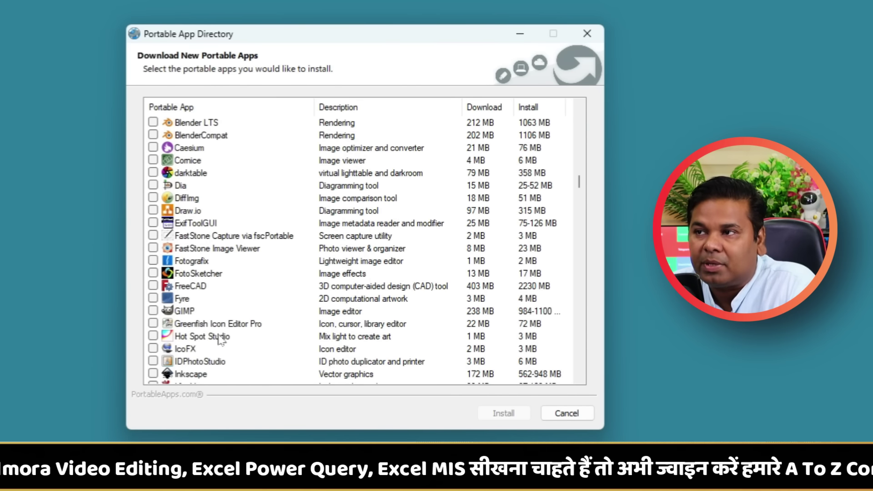
scroll(221, 341, "down", 3)
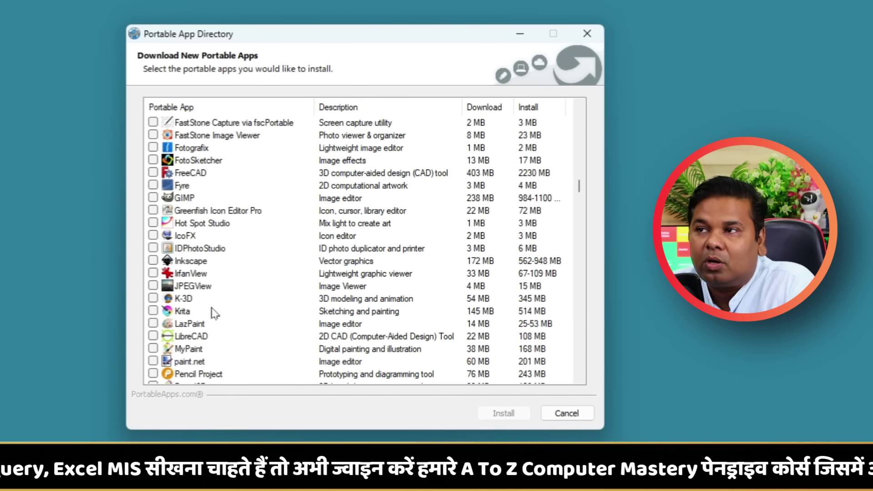
scroll(233, 273, "down", 4)
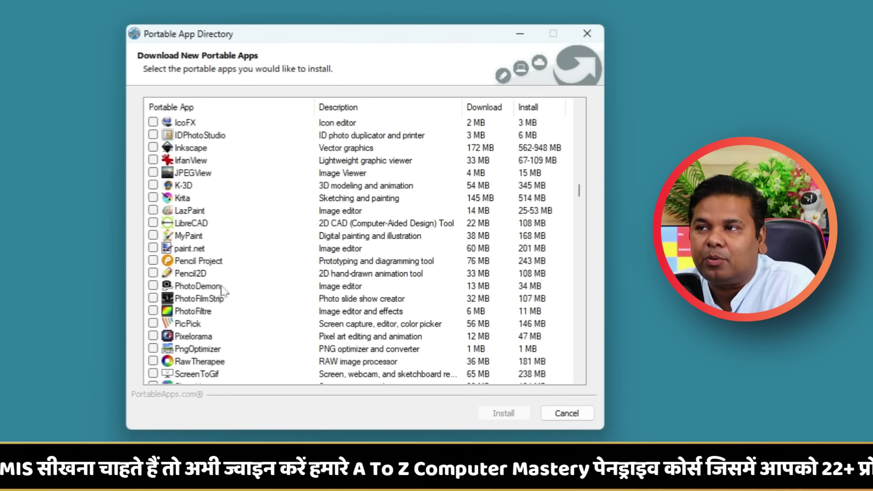
scroll(249, 337, "down", 3)
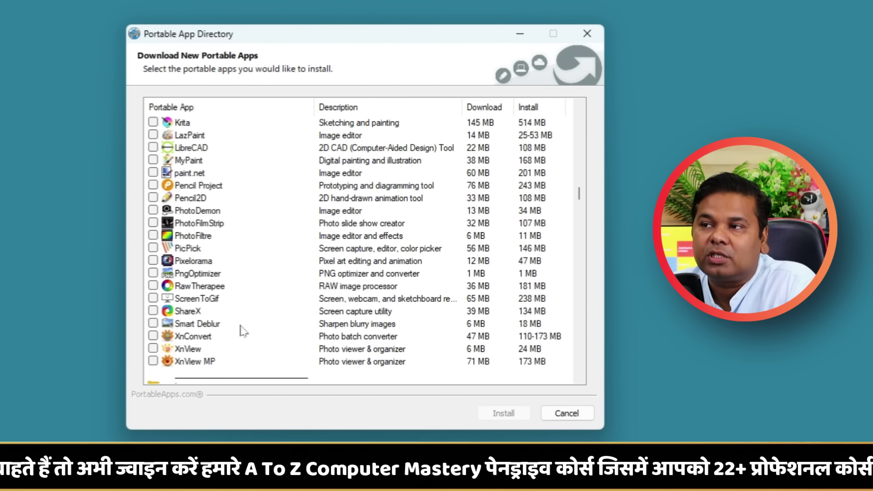
Examine the remaining directory categories, from Internet through Security to the system utilities
scroll(224, 300, "down", 2)
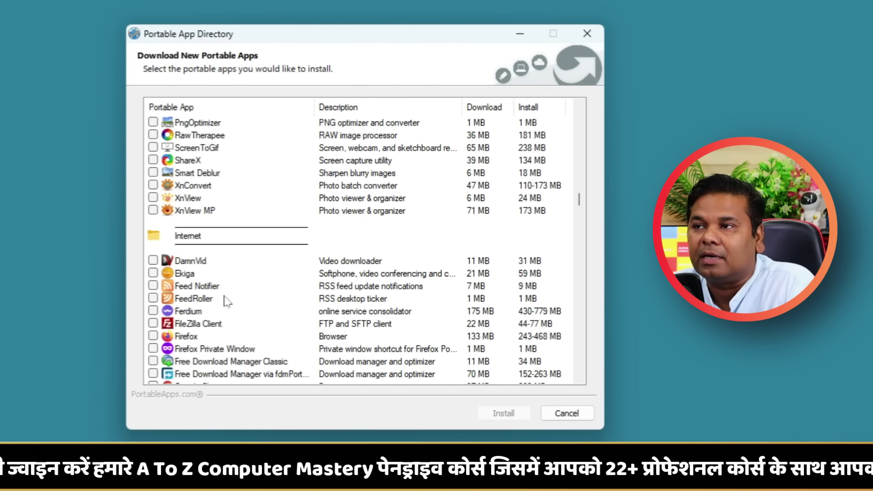
scroll(217, 245, "down", 2)
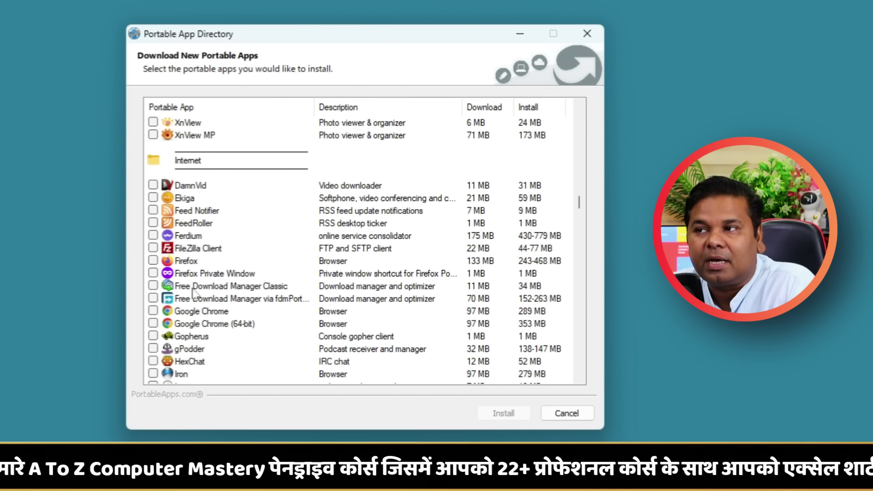
scroll(197, 298, "down", 1)
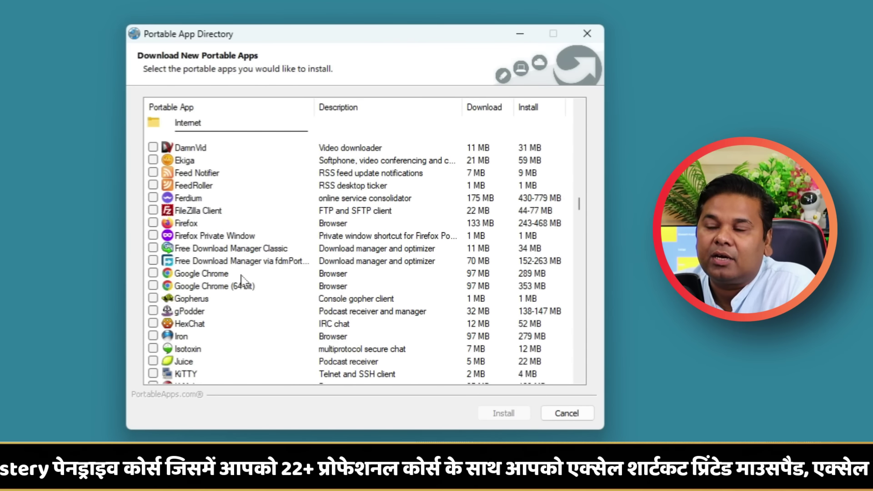
scroll(273, 324, "down", 1)
scroll(273, 324, "down", 2)
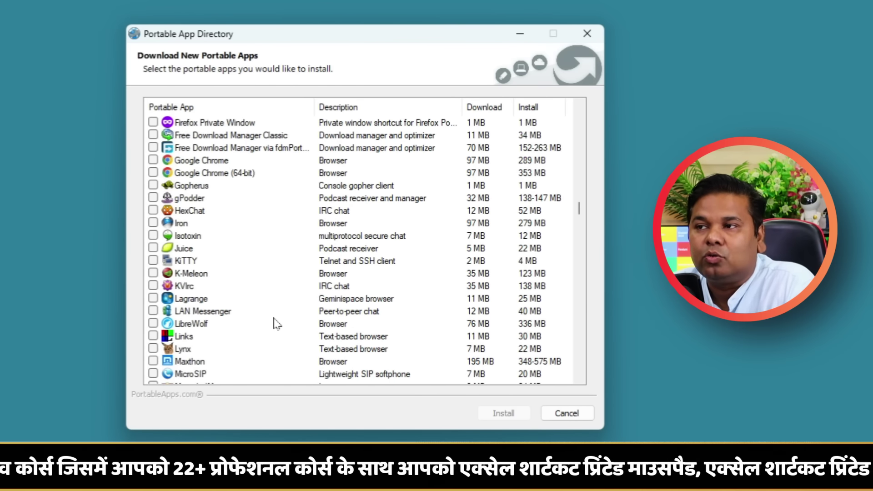
scroll(272, 319, "down", 4)
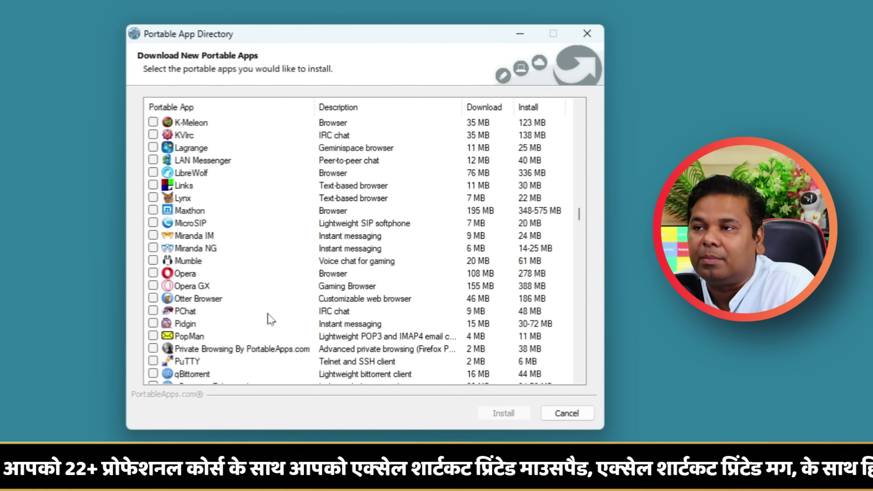
scroll(229, 279, "down", 5)
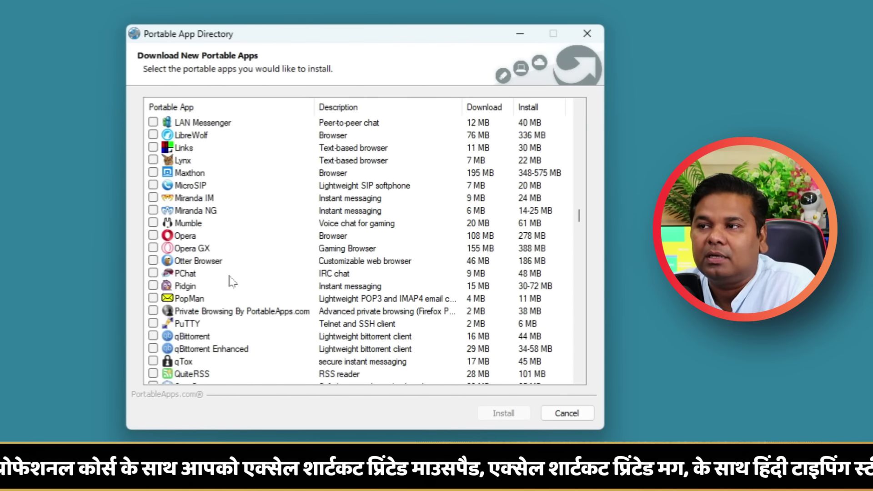
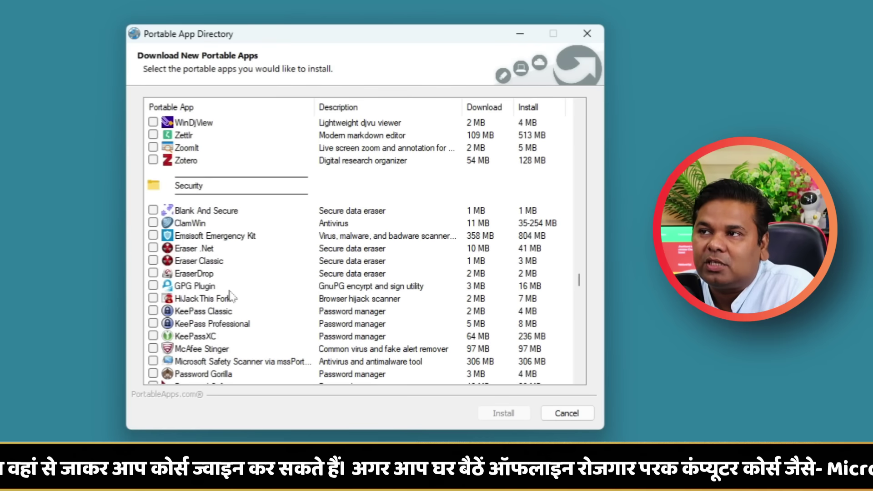
scroll(281, 251, "down", 7)
scroll(282, 273, "down", 20)
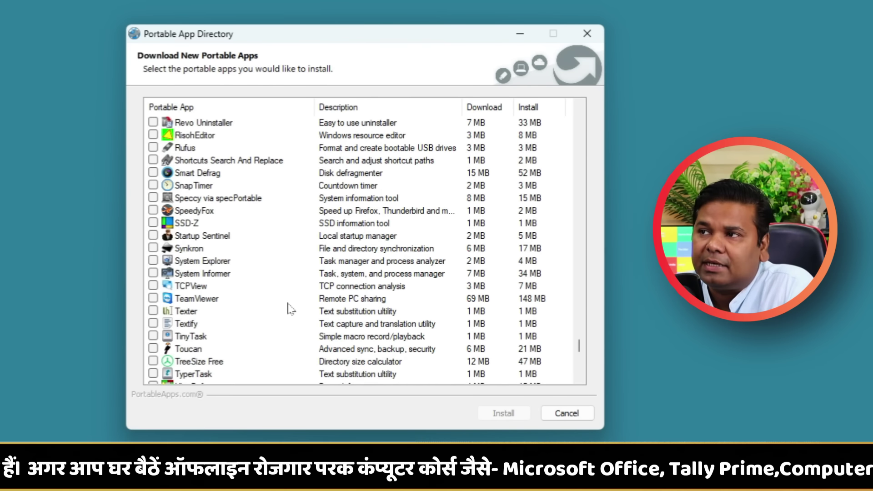
Select Blender, Krita, Pencil2D, JPEGView and Inkscape for installation in the Graphics and Pictures category
left_click_drag(576, 347, 608, 159)
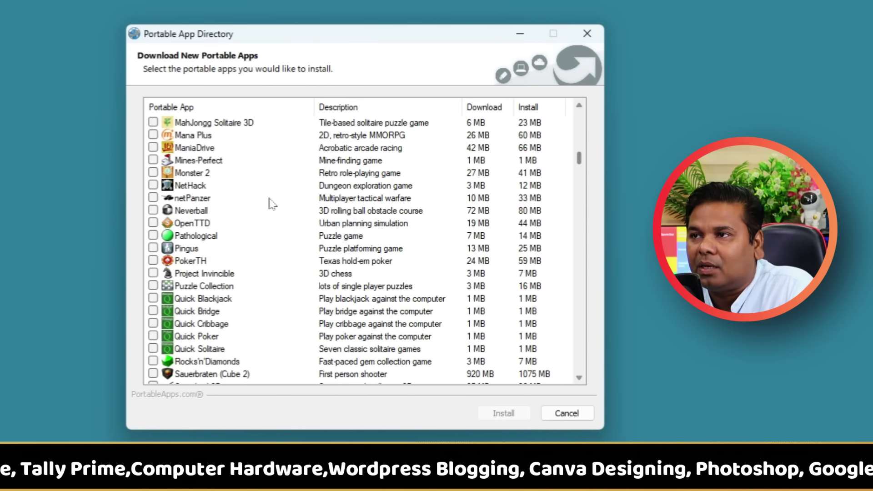
scroll(271, 204, "down", 17)
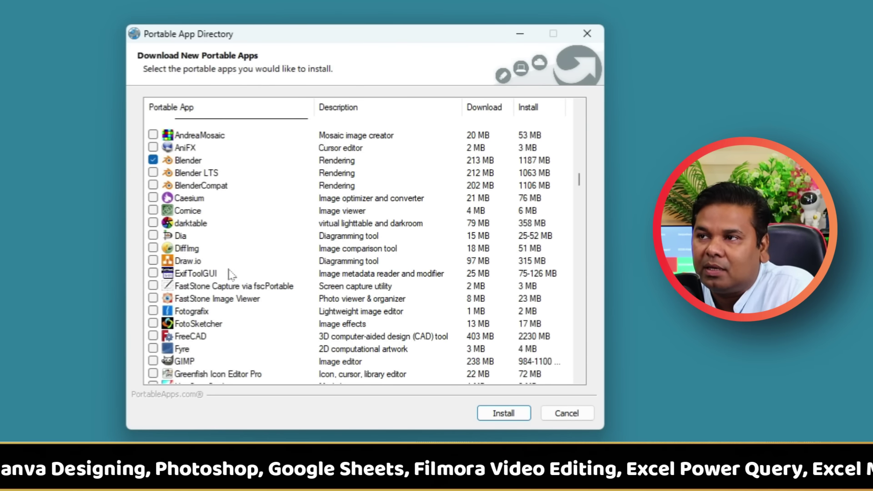
scroll(170, 297, "down", 1)
scroll(274, 313, "down", 7)
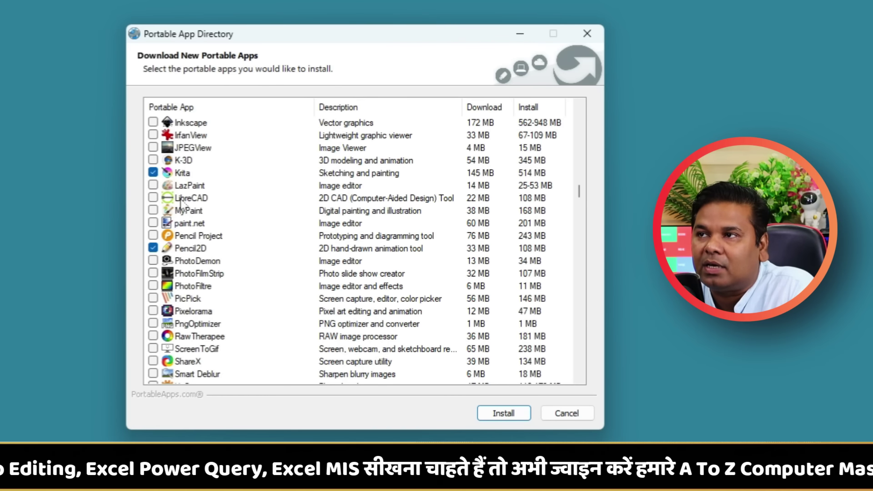
scroll(225, 241, "up", 2)
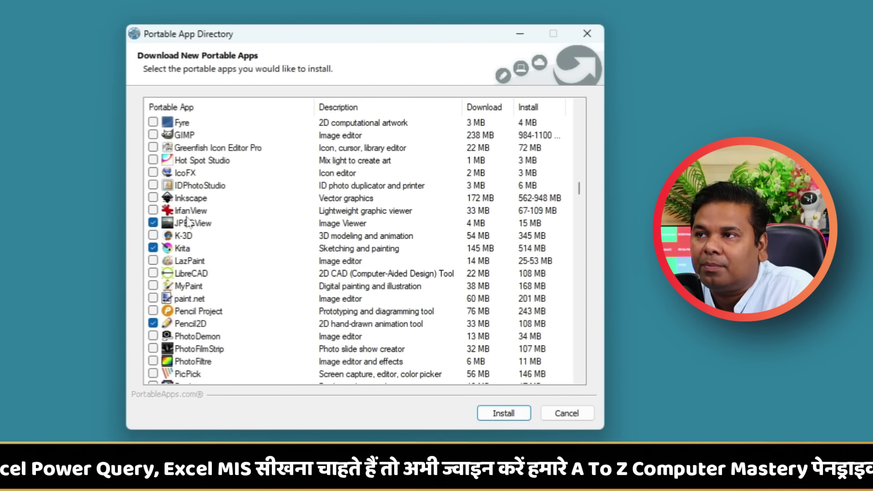
left_click(153, 198)
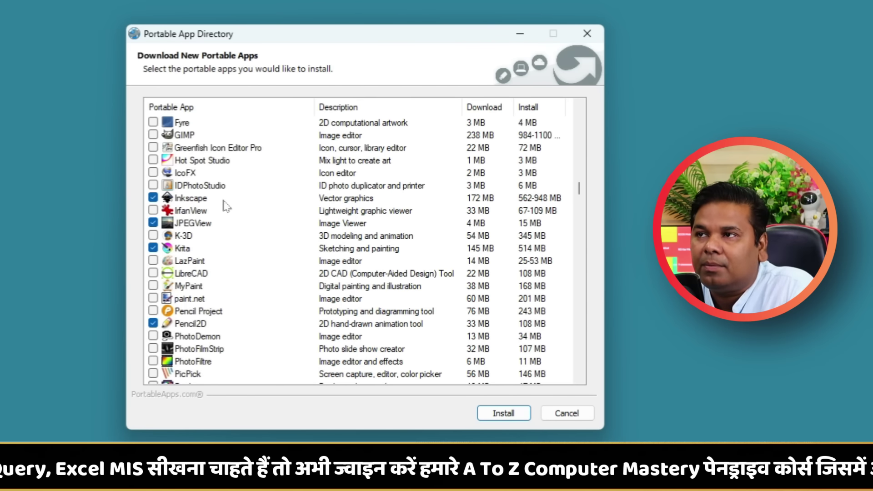
Select the Firefox browser for installation in the Internet category
scroll(233, 206, "up", 2)
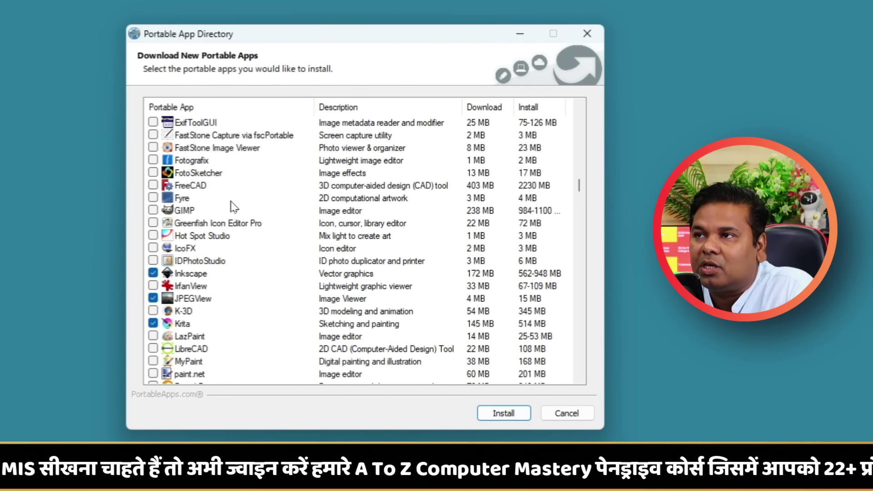
scroll(234, 207, "up", 10)
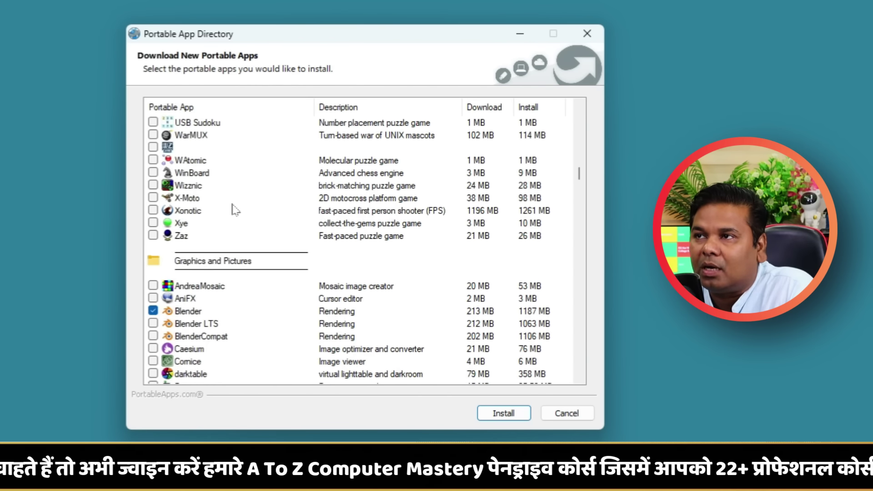
scroll(234, 212, "up", 10)
scroll(318, 251, "down", 20)
scroll(335, 260, "down", 6)
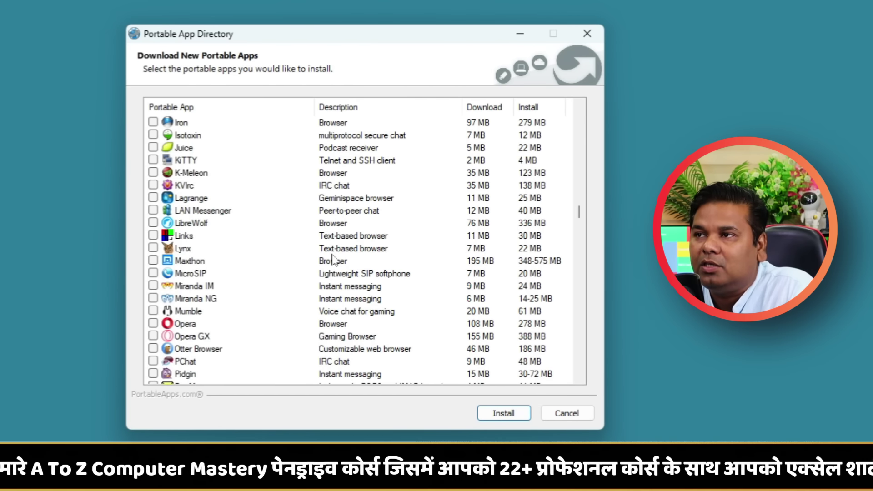
scroll(245, 283, "up", 6)
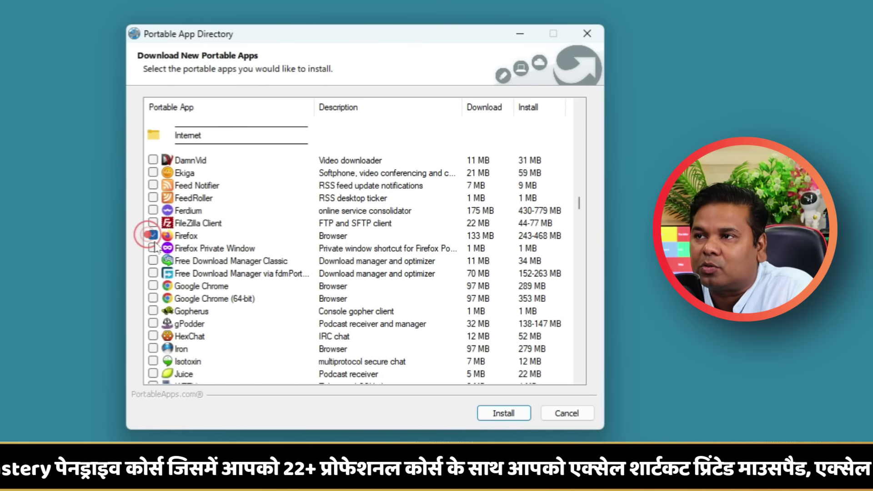
Select the Shotcut video editor in the Music and Video category, and install all the selected apps
scroll(218, 144, "down", 12)
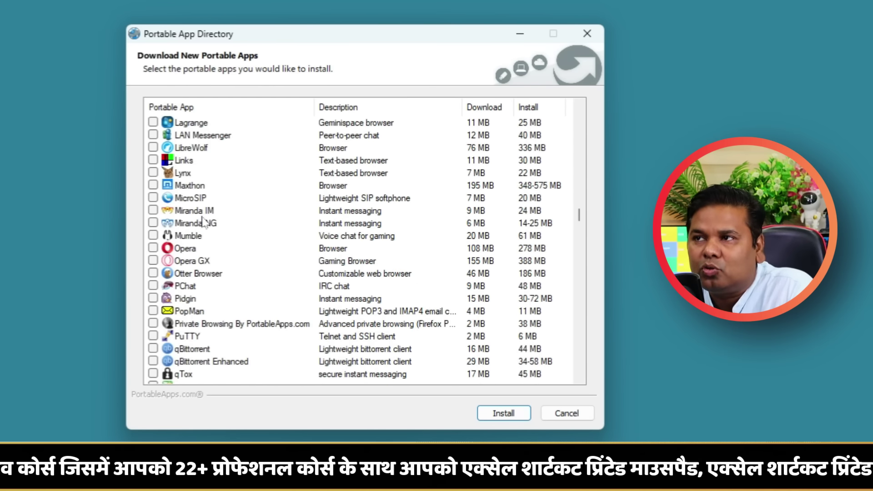
scroll(244, 276, "down", 5)
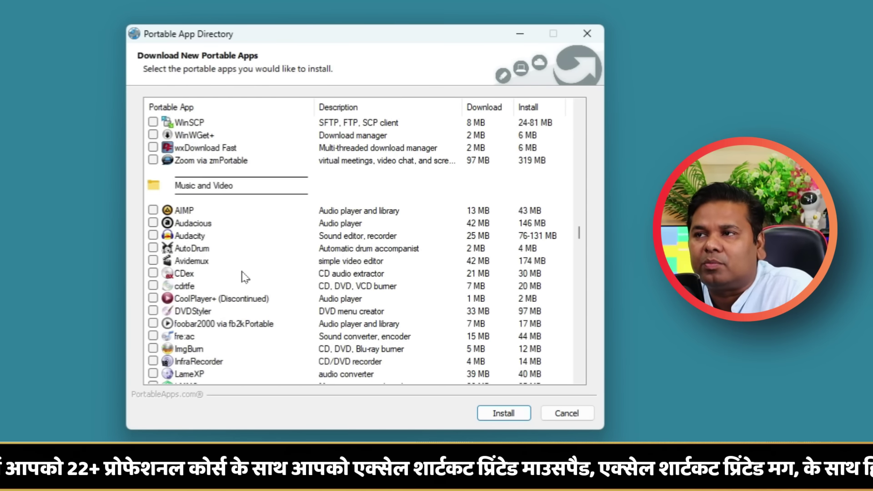
scroll(245, 277, "down", 7)
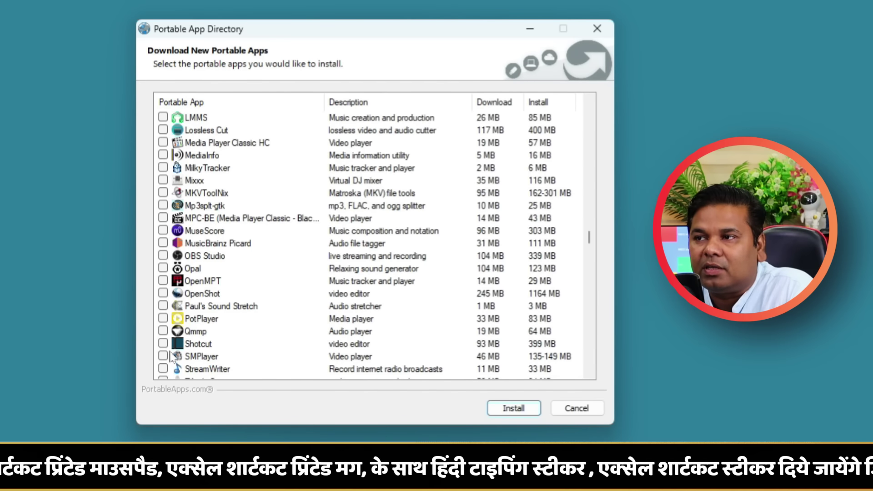
left_click(162, 344)
scroll(191, 350, "down", 1)
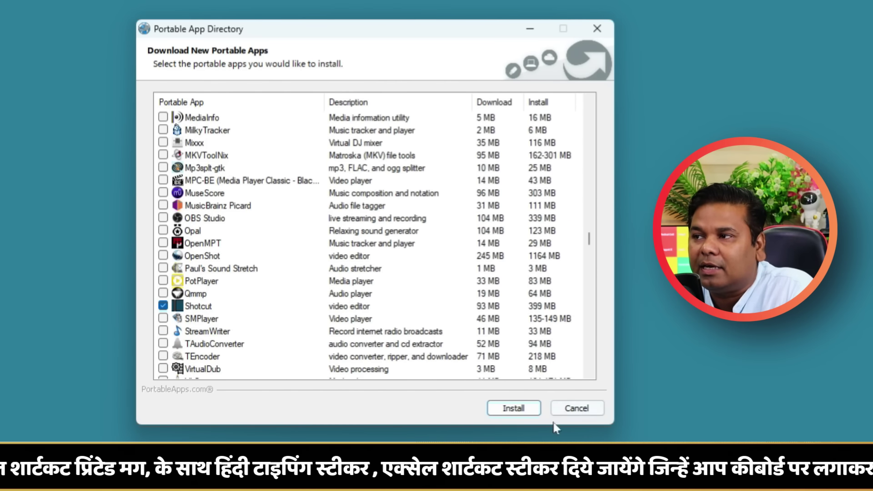
left_click(521, 411)
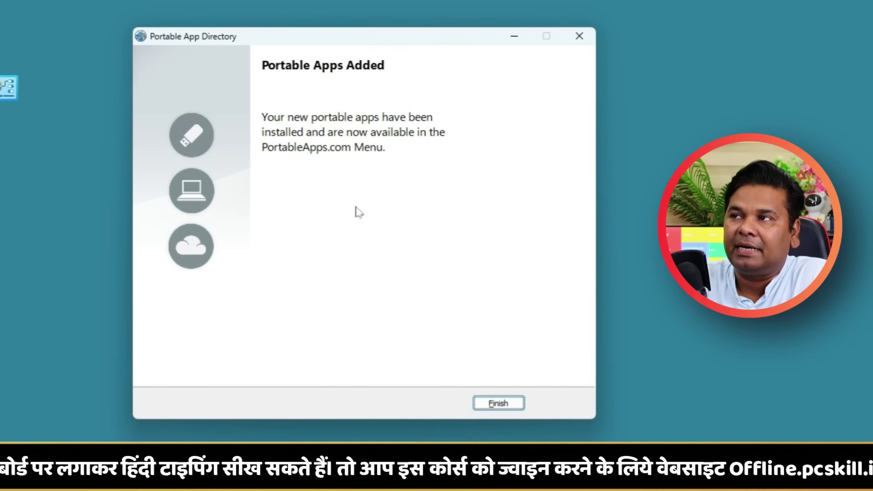
left_click(500, 404)
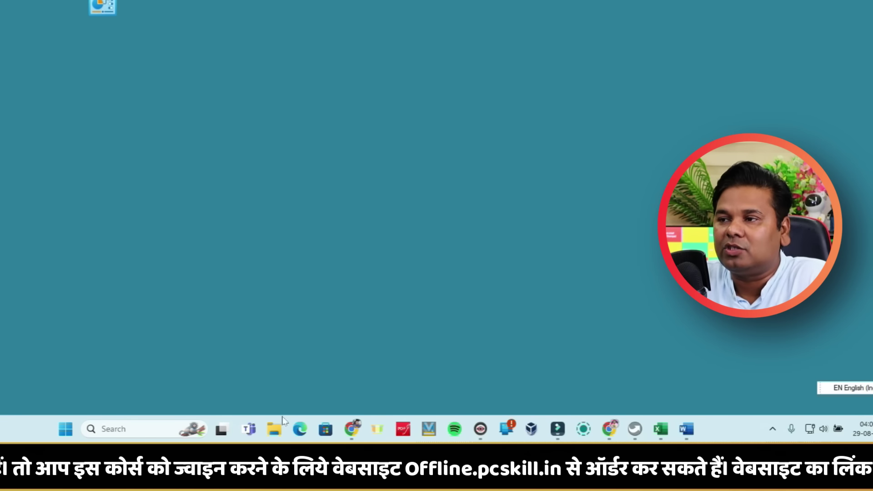
Open USB Drive (E:) in File Explorer and run its Start application to launch the portable apps menu
left_click(275, 432)
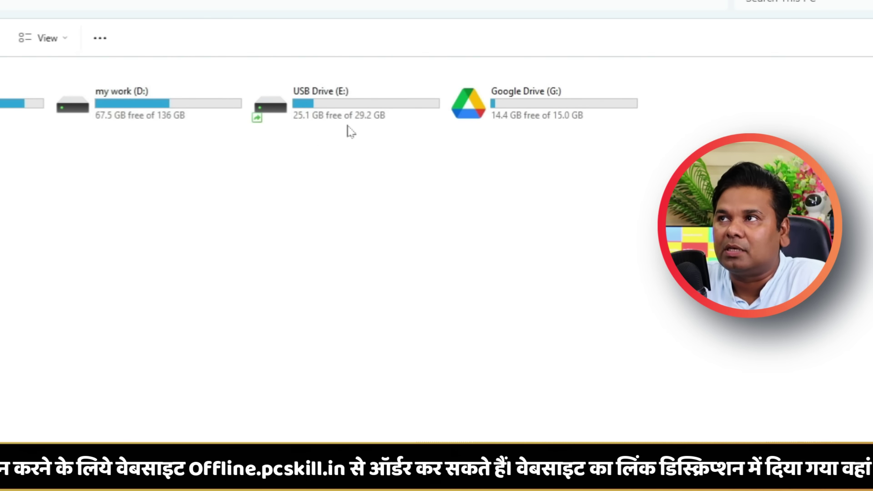
double_click(304, 120)
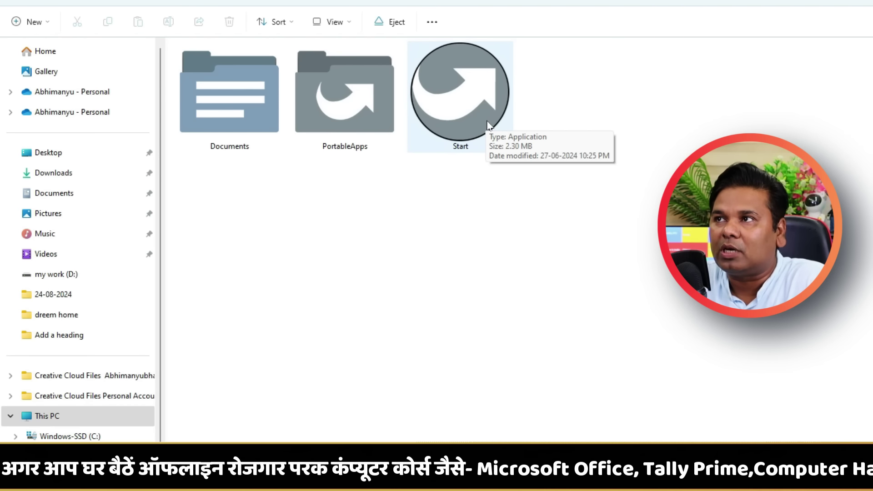
left_click(461, 98)
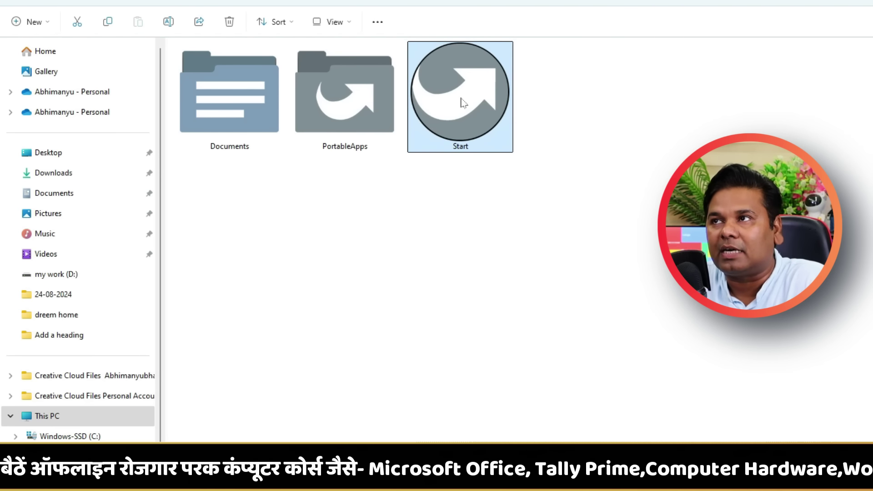
double_click(461, 98)
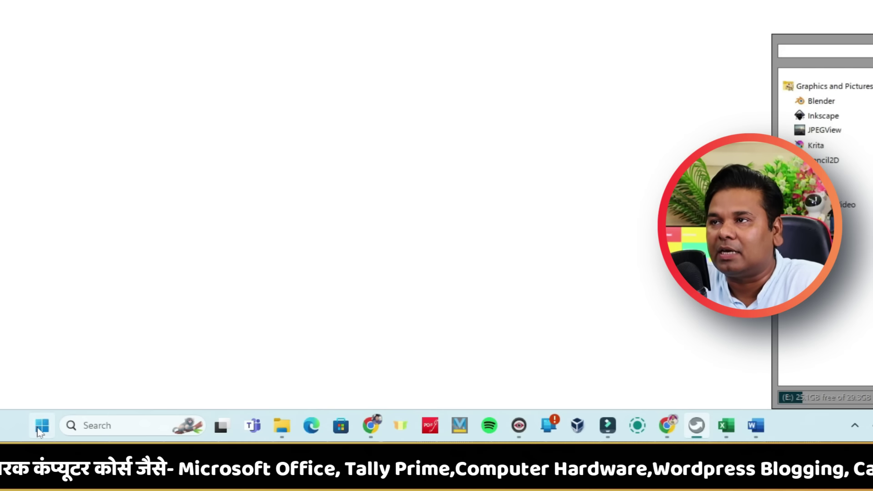
View the Windows Start menu and close it
left_click(41, 427)
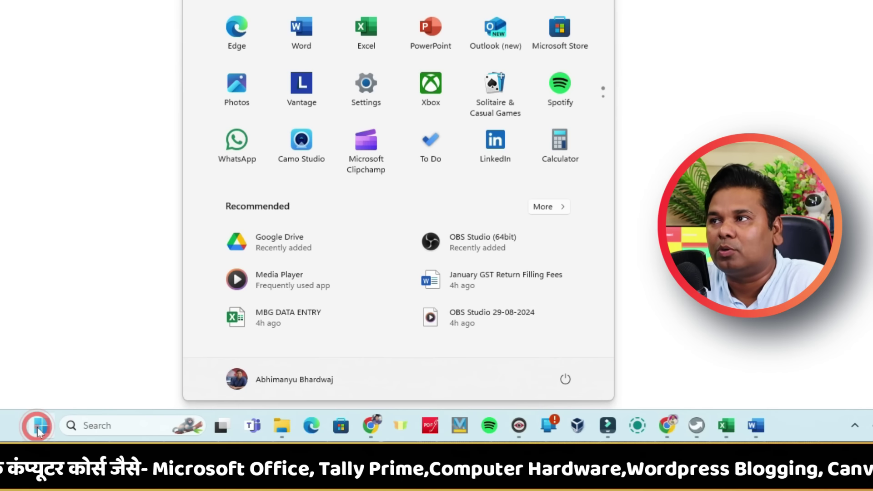
key("Escape")
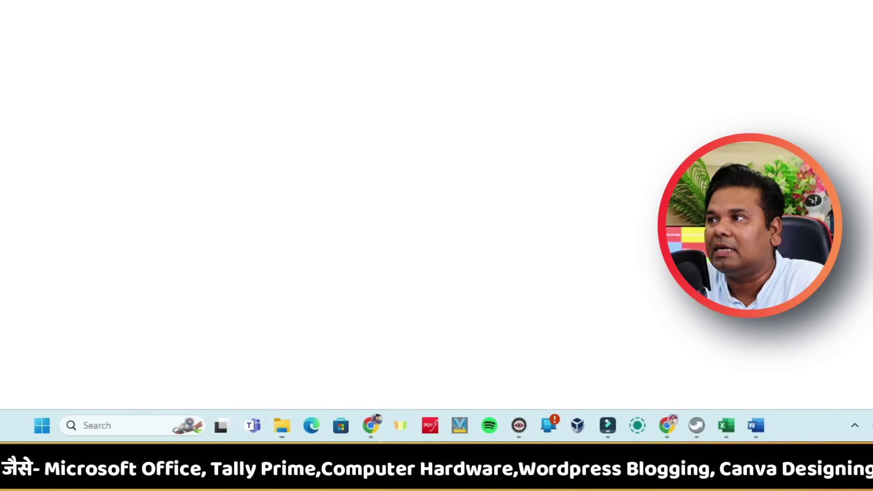
Open the portable apps menu and browse the apps in the Graphics and Pictures and Music and Video categories, including Shotcut
left_click(284, 427)
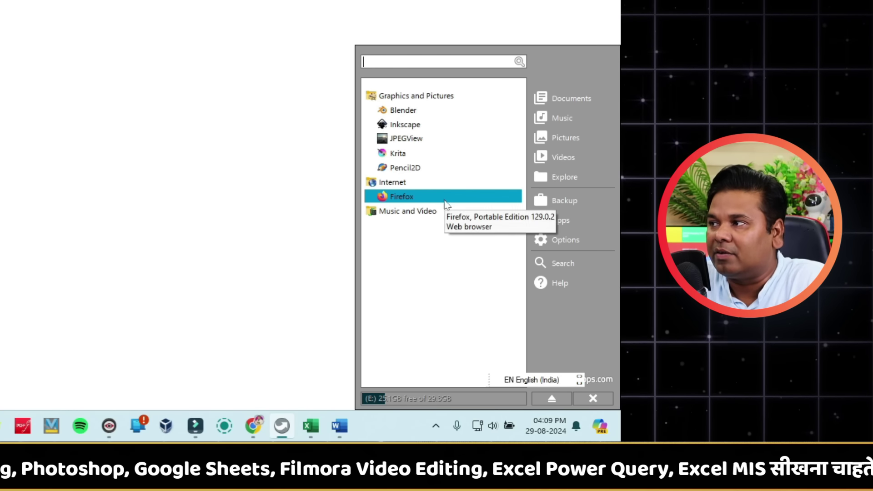
left_click(410, 99)
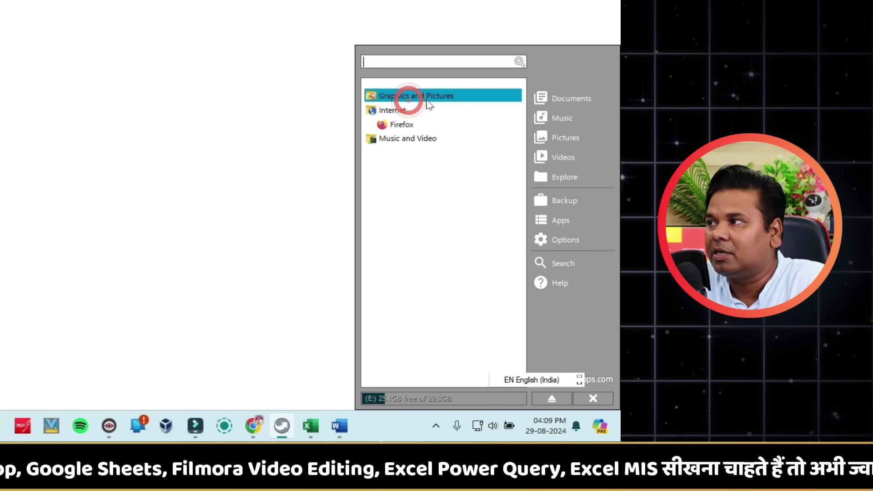
left_click(427, 97)
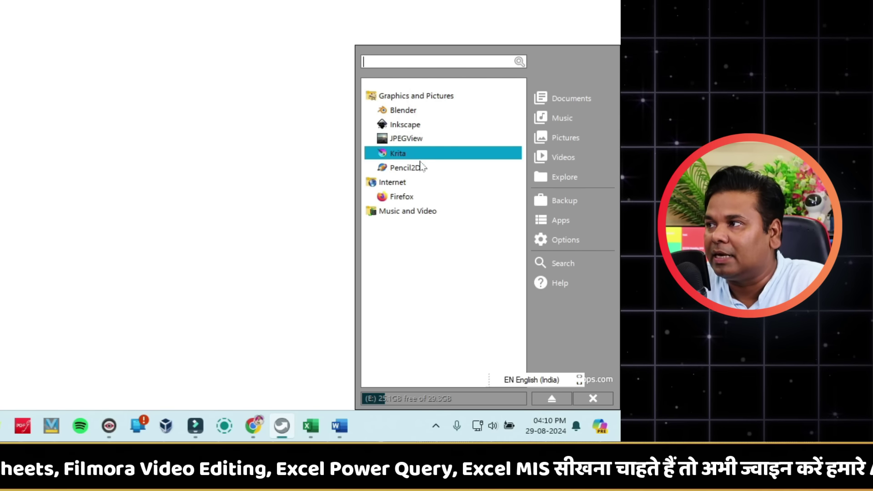
left_click(414, 211)
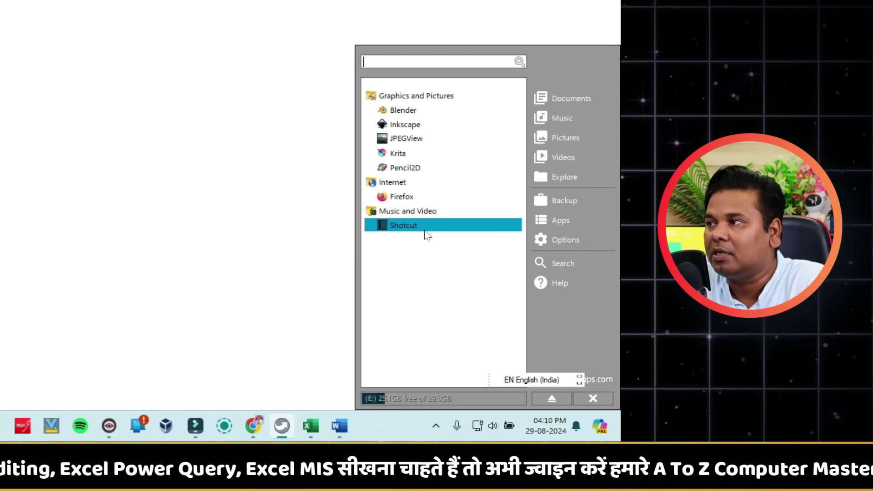
left_click(409, 224)
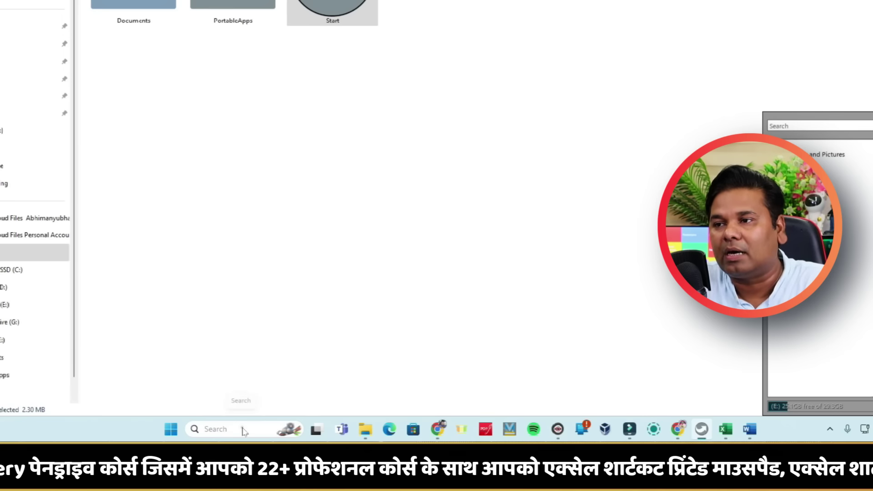
Search Windows for "blend" to check whether Blender is installed on the computer itself
left_click(242, 430)
type("blend")
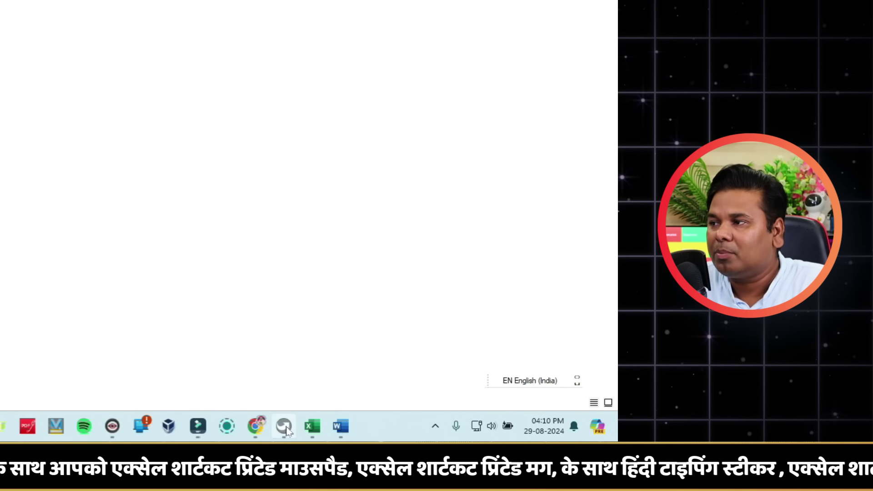
Launch Pencil2D from the portable apps menu, draw a looping freehand pencil line on its canvas, and close the program
left_click(284, 427)
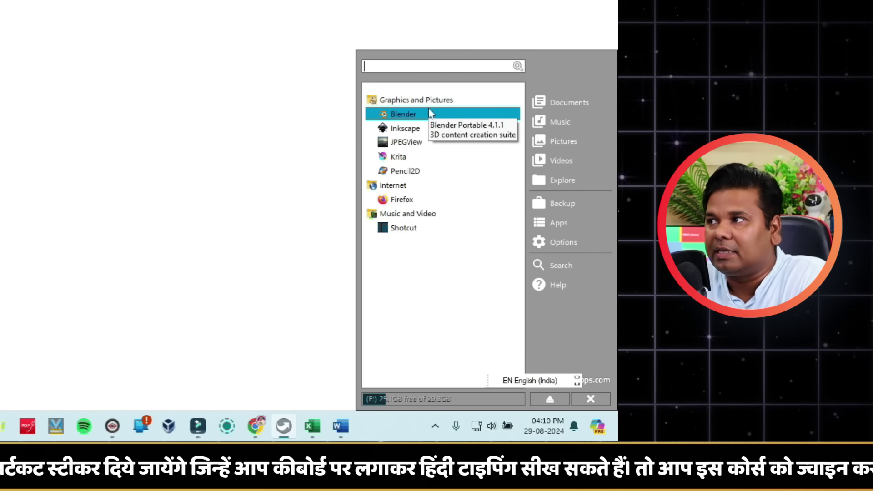
left_click(431, 173)
mouse_move(412, 146)
left_mouse_down()
mouse_move(472, 190)
mouse_move(421, 238)
mouse_move(572, 271)
left_mouse_up()
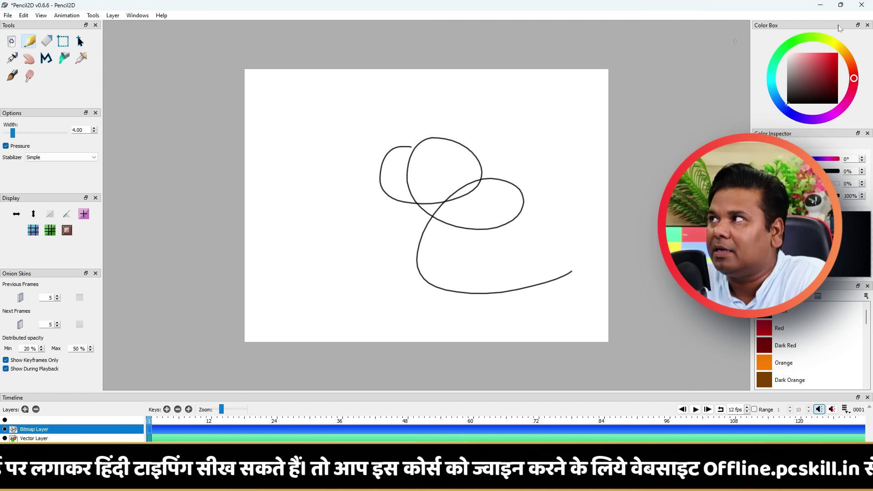
left_click(861, 5)
left_click(437, 252)
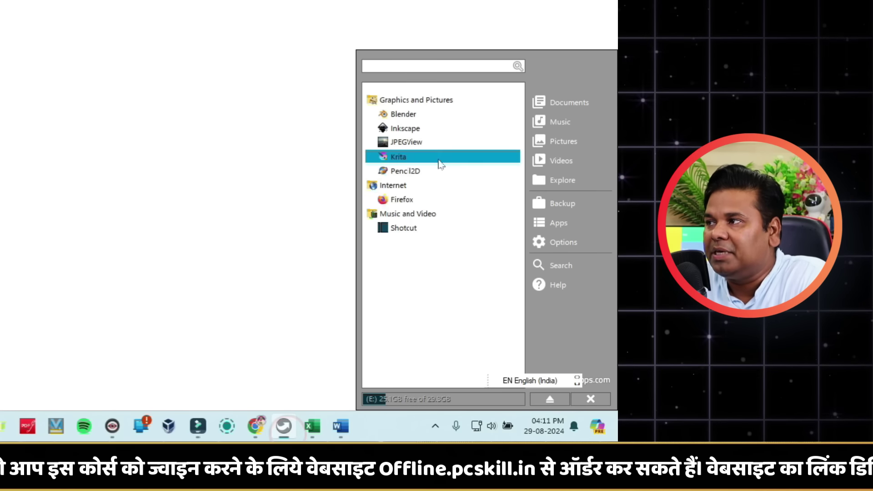
Launch the portable Firefox browser from the Internet category, maximize its window, and close it
left_click(437, 199)
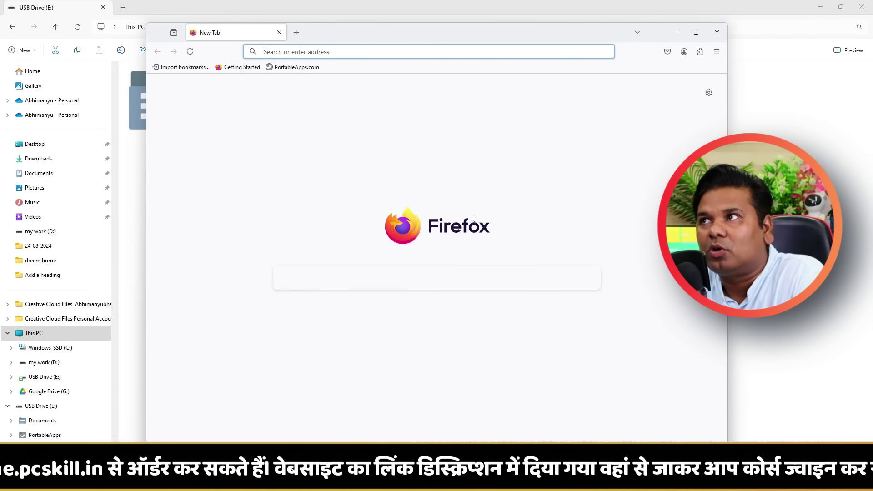
left_click(696, 32)
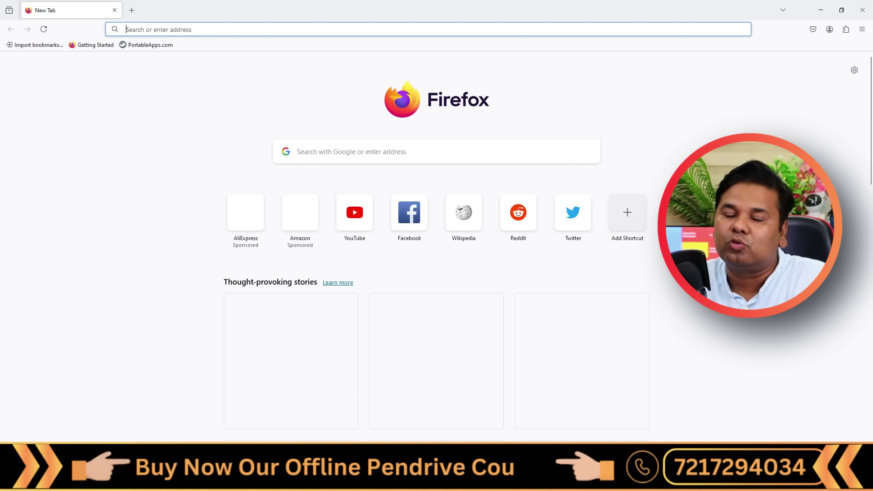
left_click(862, 10)
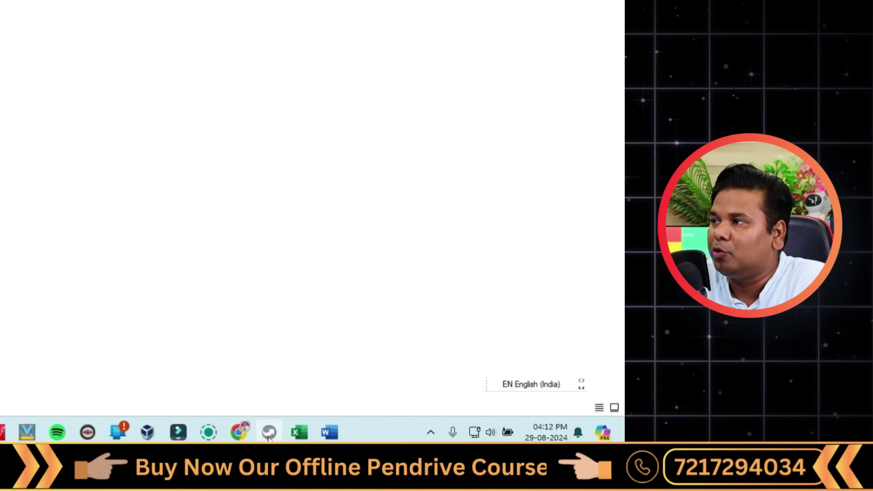
Bring up the portable apps menu again
left_click(270, 432)
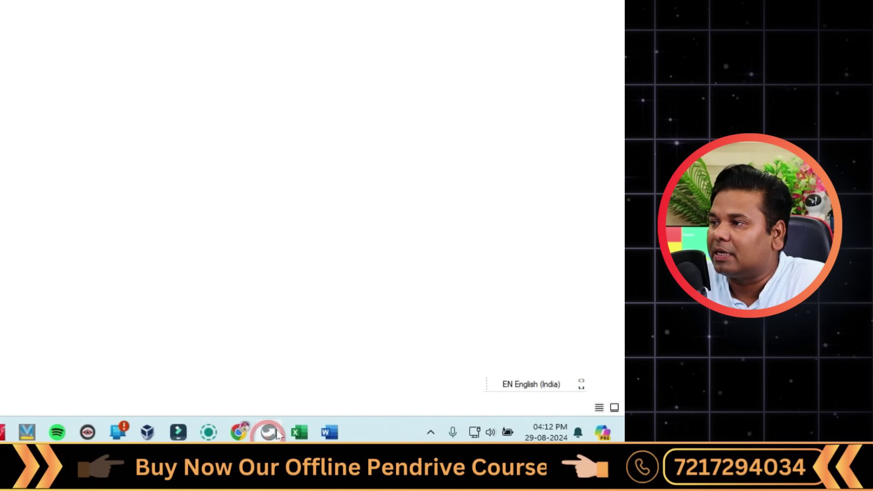